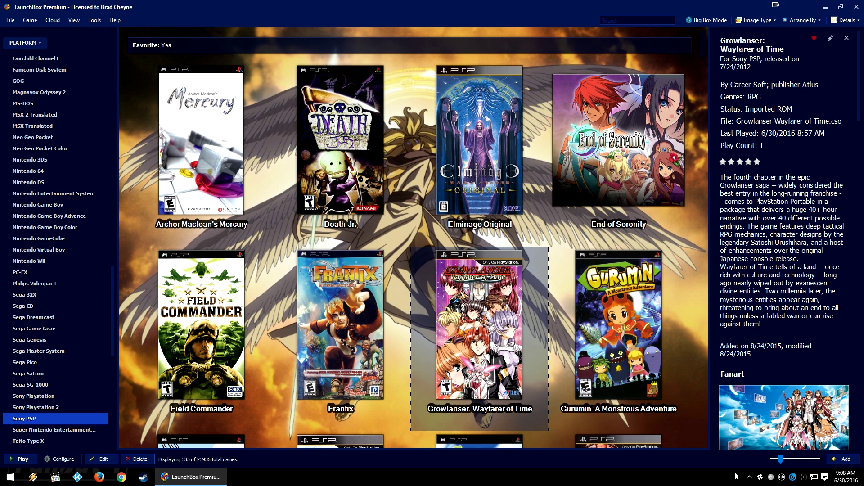
Open InputMapper to check the connected controller's status and profile, and close its window.
{"action": "left_click", "coordinate": [749, 477]}
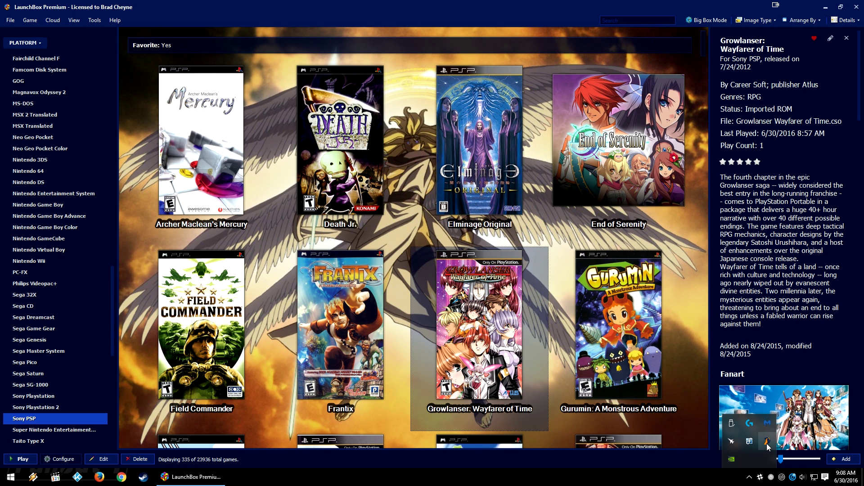
{"action": "left_click", "coordinate": [766, 443]}
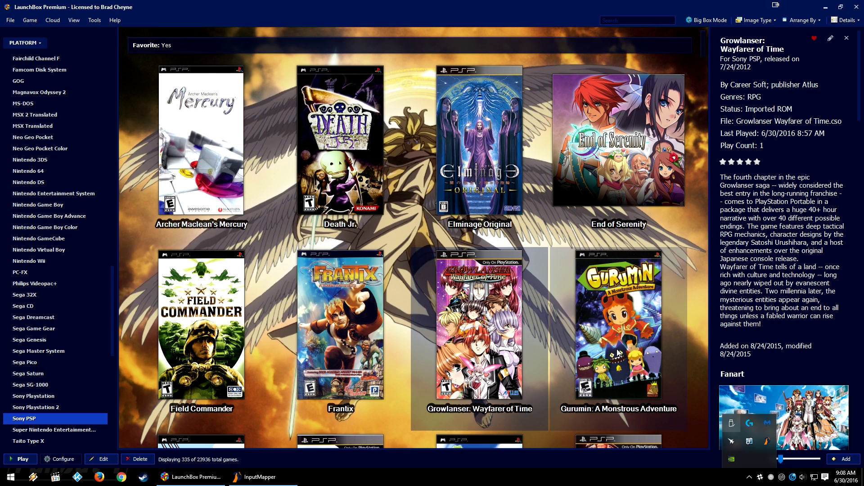
{"action": "left_click_drag", "start_coordinate": [302, 108], "coordinate": [426, 104]}
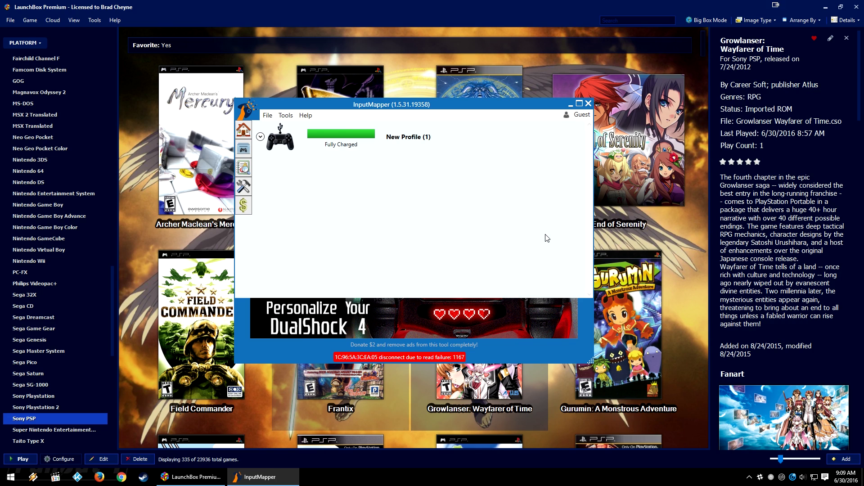
{"action": "key", "text": "alt+F4"}
In the LaunchBox options, choose Controller (XBOX 360 For Windows) as the gamepad/joystick device.
{"action": "left_click", "coordinate": [94, 20]}
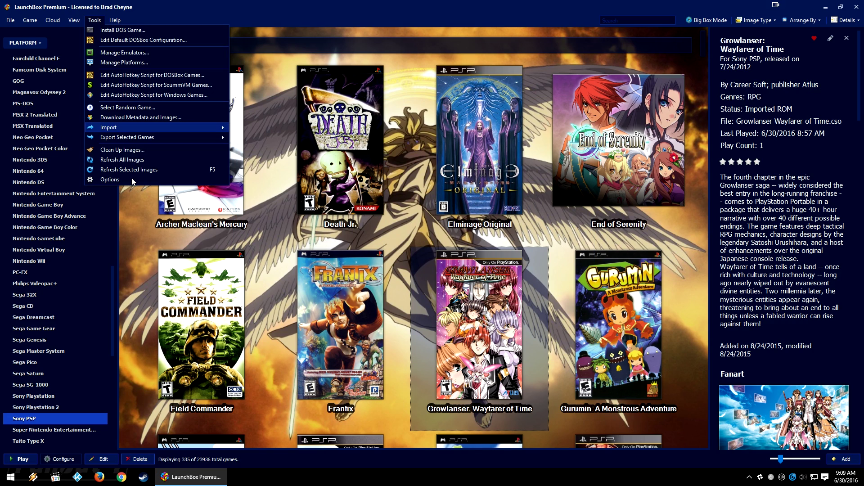
{"action": "left_click", "coordinate": [110, 179]}
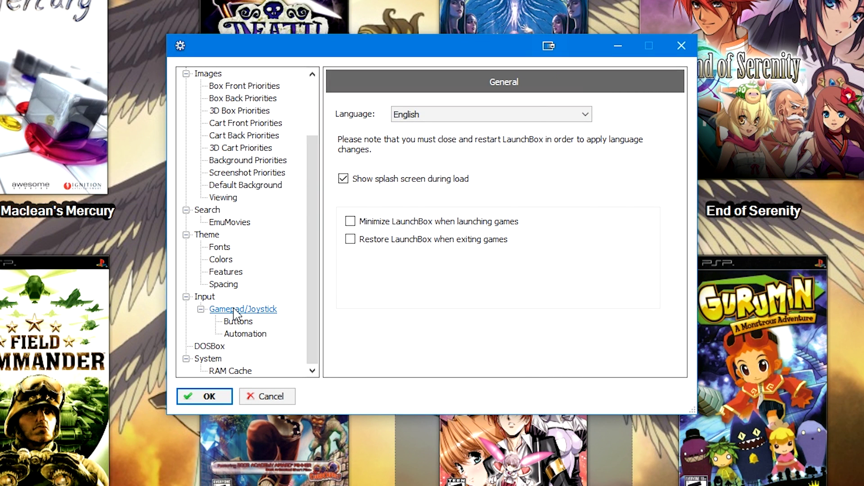
{"action": "left_click", "coordinate": [236, 310]}
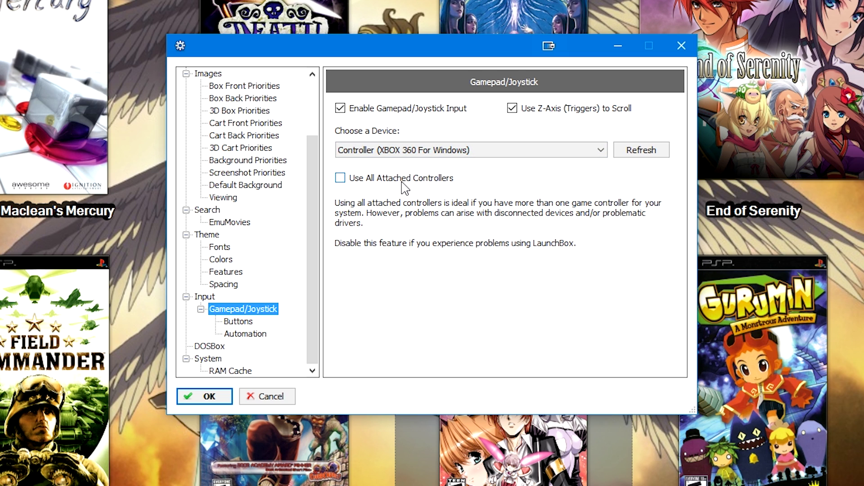
{"action": "left_click", "coordinate": [432, 150]}
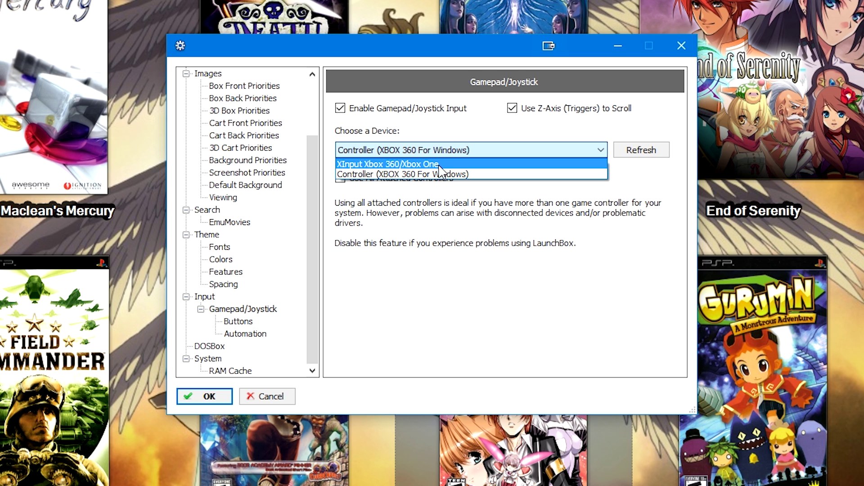
{"action": "left_click", "coordinate": [441, 175]}
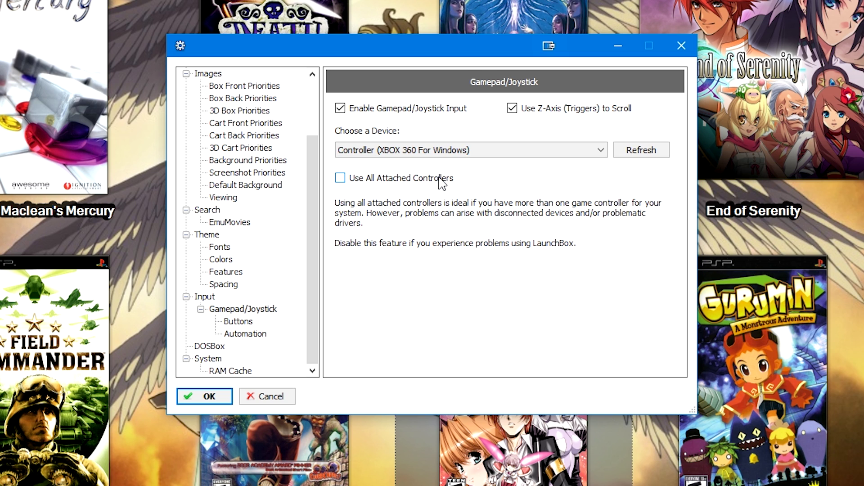
Open the gamepad automation settings, select the hold-button assignment, and accept the options.
{"action": "left_click", "coordinate": [246, 334]}
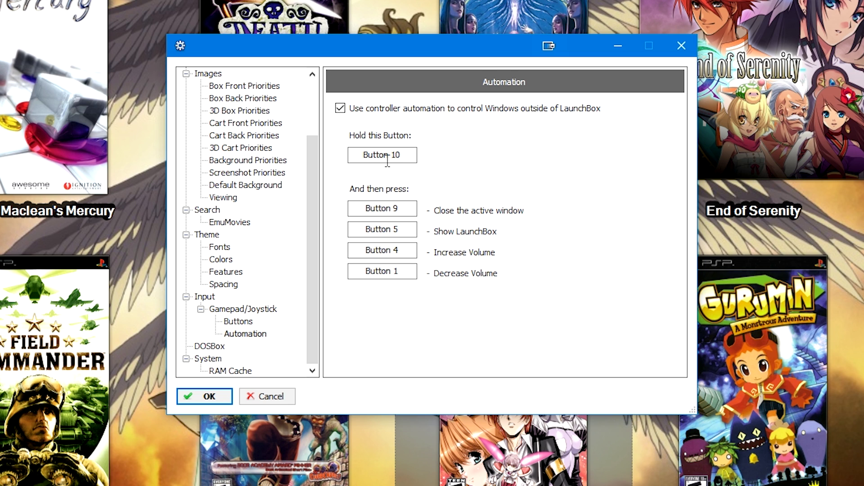
{"action": "left_click", "coordinate": [387, 158]}
{"action": "left_click", "coordinate": [205, 395]}
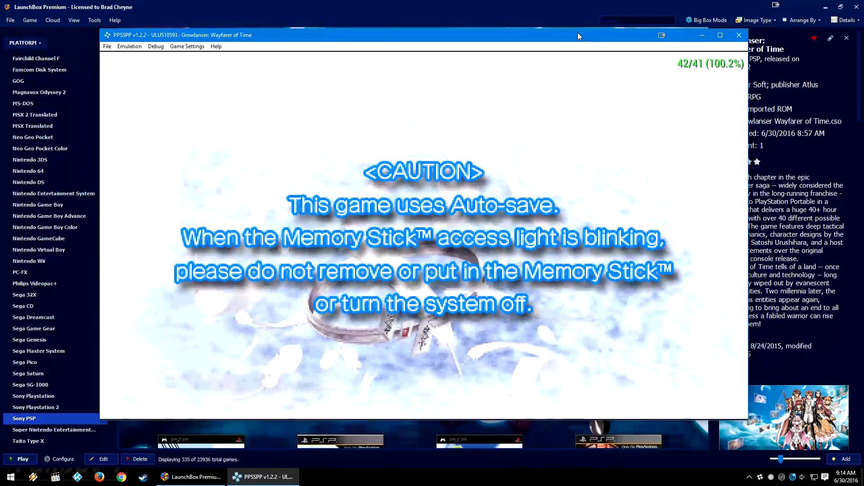
Fast-forward through the intro of Growlanser: Wayfarer of Time in PPSSPP and exit the emulator.
{"action": "left_click_drag", "start_coordinate": [577, 32], "coordinate": [586, 34]}
{"action": "key", "text": "Tab"}
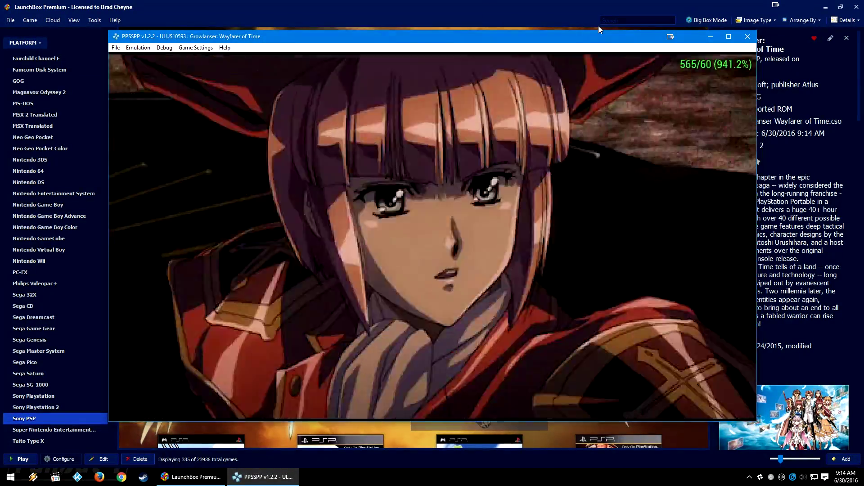
{"action": "key", "text": "Tab"}
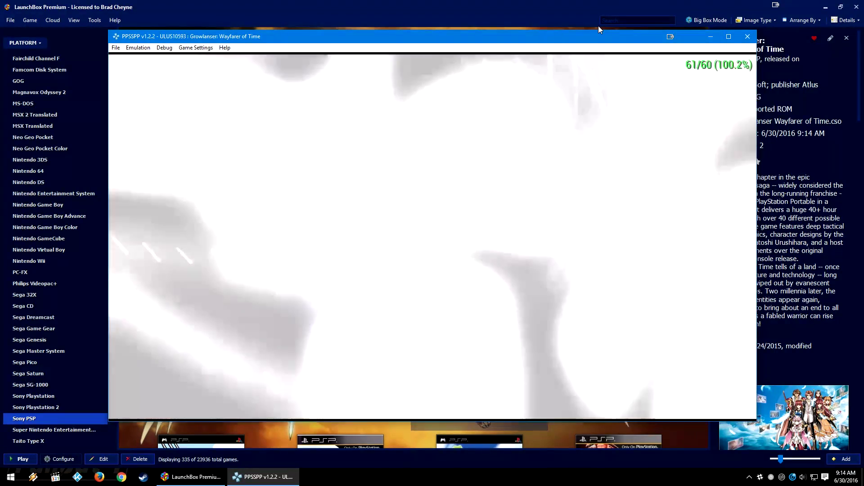
{"action": "key", "text": "grave"}
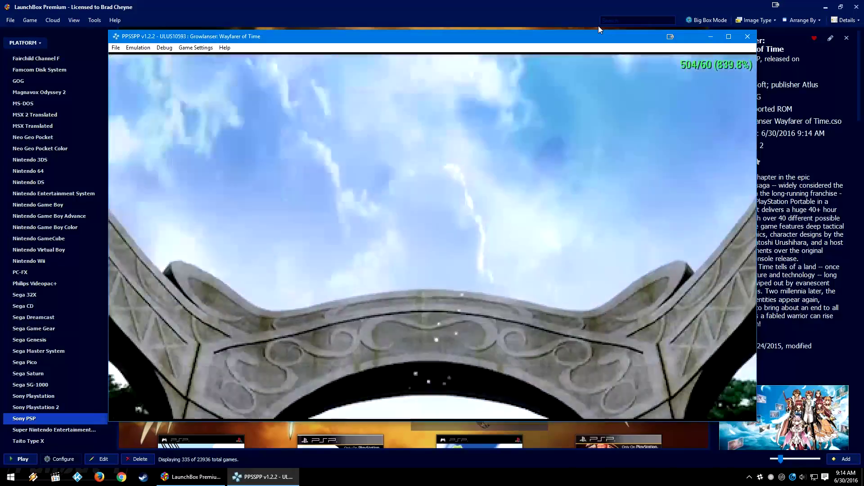
{"action": "key", "text": "Escape"}
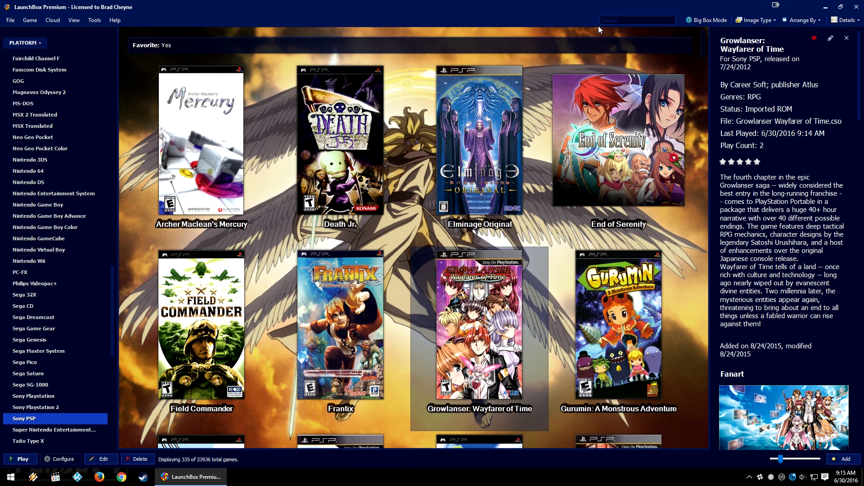
Switch LaunchBox to Big Box mode and open its controller options.
{"action": "left_click", "coordinate": [74, 20]}
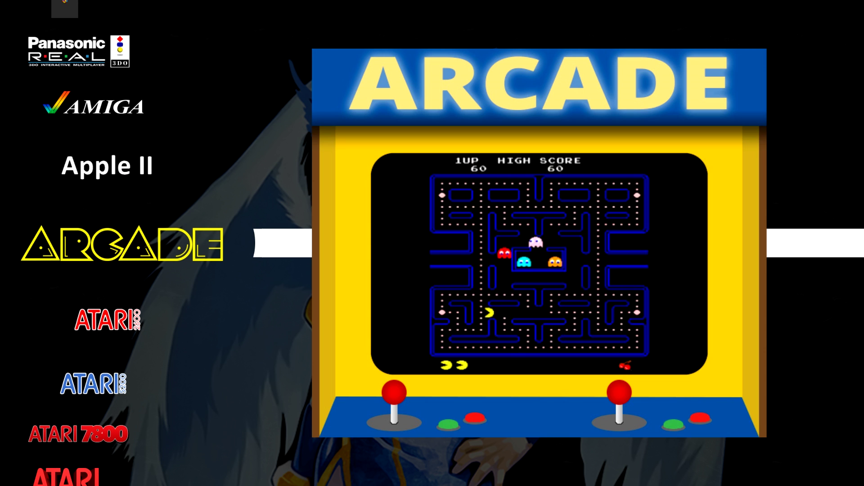
{"action": "key", "text": "Down"}
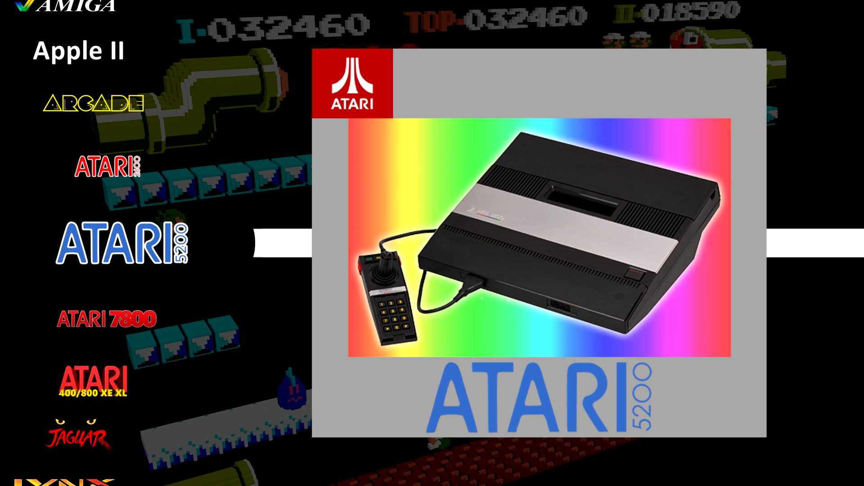
{"action": "key", "text": "Escape"}
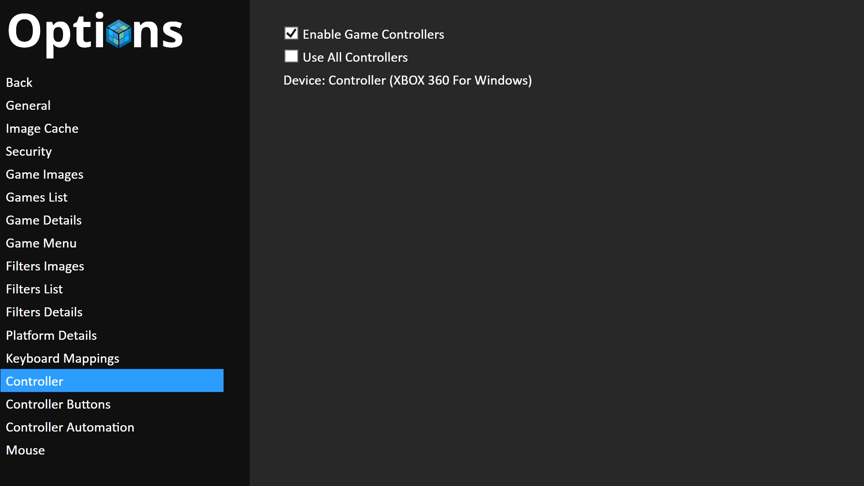
Enable controller automation in the Big Box options and assign Button 10 as the hold button.
{"action": "left_click", "coordinate": [69, 426]}
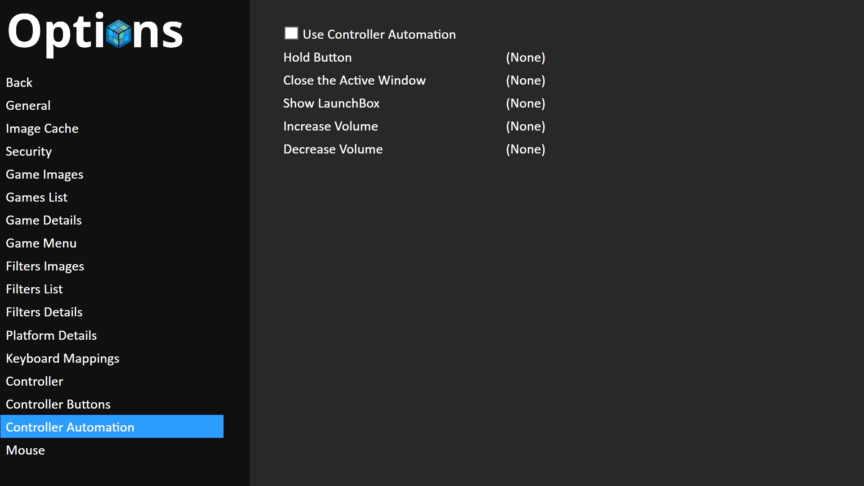
{"action": "left_click", "coordinate": [378, 34]}
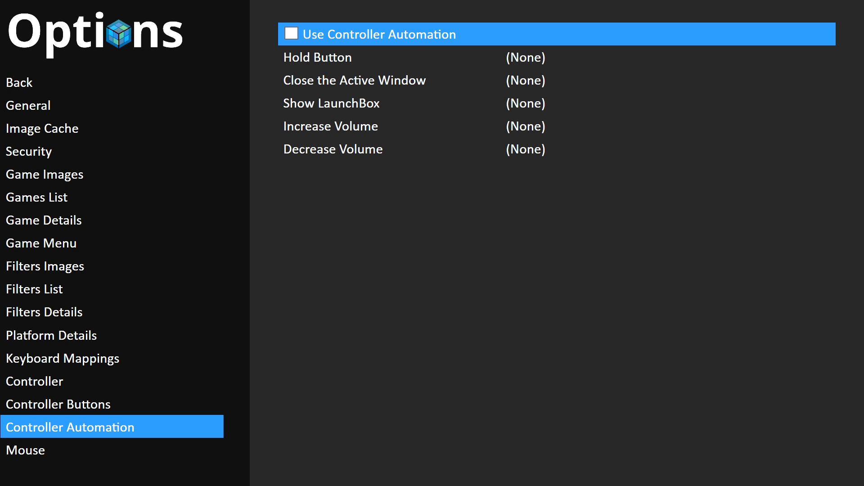
{"action": "key", "text": "Return"}
{"action": "left_click", "coordinate": [318, 57]}
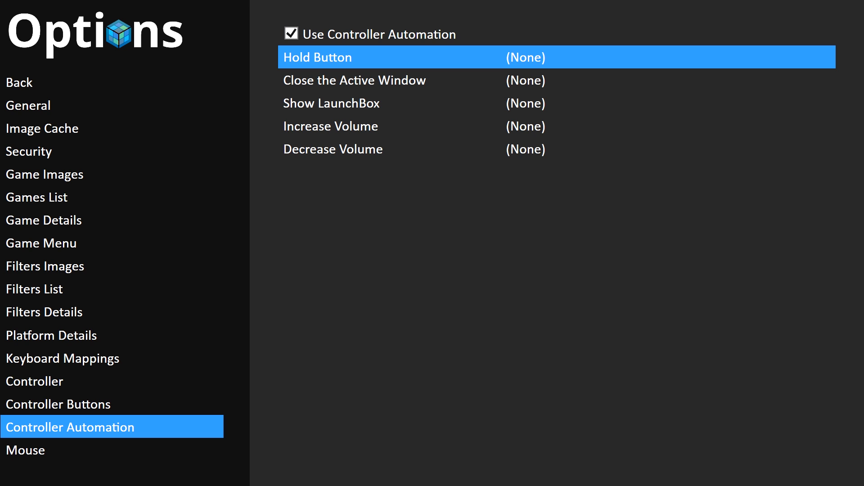
{"action": "key", "text": "Return"}
Assign Button 9 to Close the Active Window and Button 5 to Show LaunchBox.
{"action": "key", "text": "Down"}
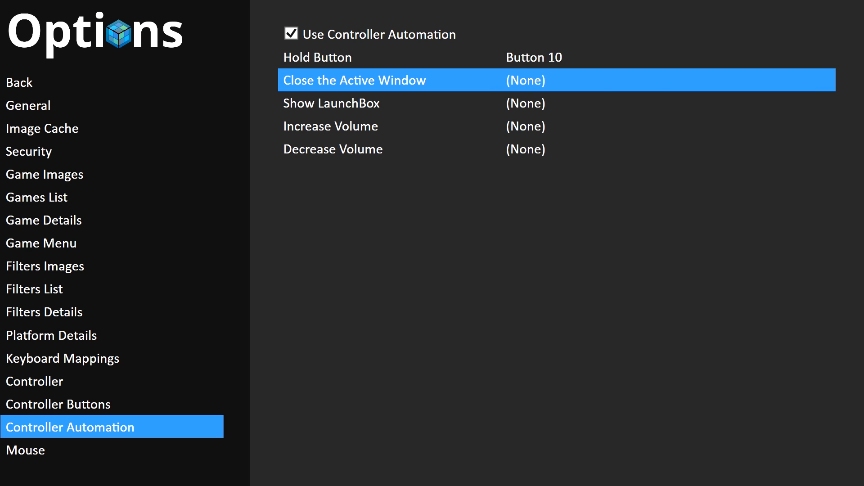
{"action": "key", "text": "Return"}
{"action": "key", "text": "Down"}
{"action": "key", "text": "Return"}
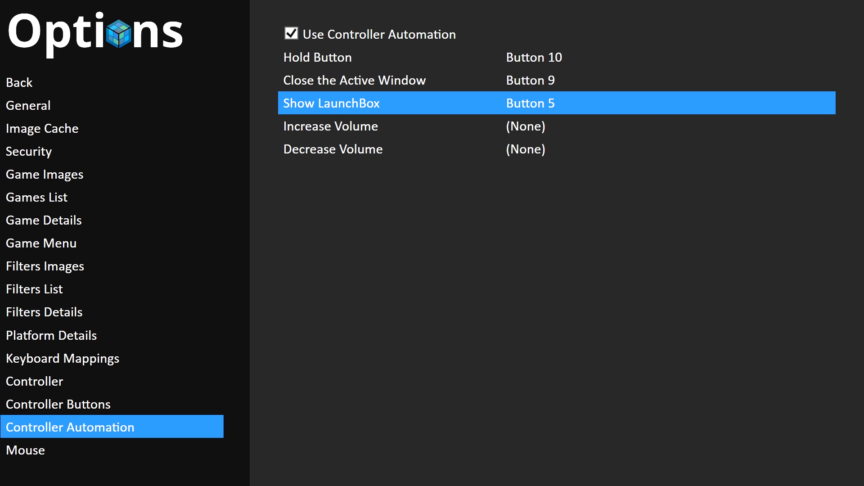
Assign Button 4 to Increase Volume and Button 1 to Decrease Volume.
{"action": "key", "text": "Down"}
{"action": "key", "text": "Return"}
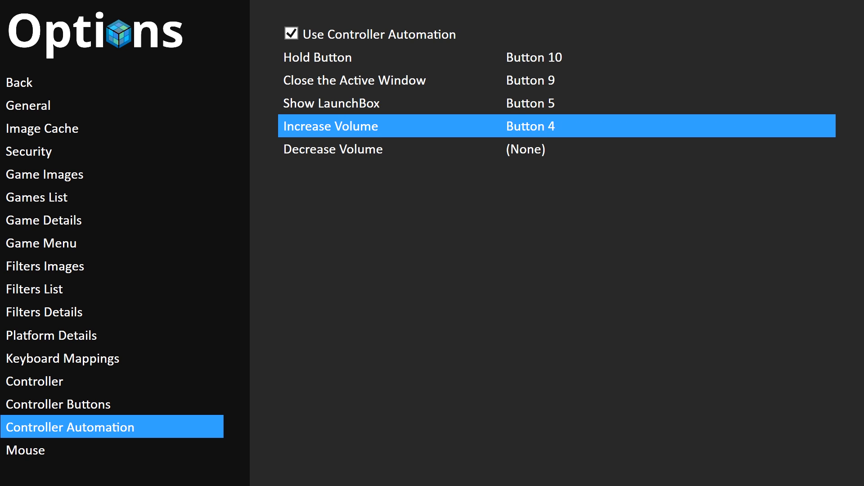
{"action": "key", "text": "Down"}
{"action": "key", "text": "Return"}
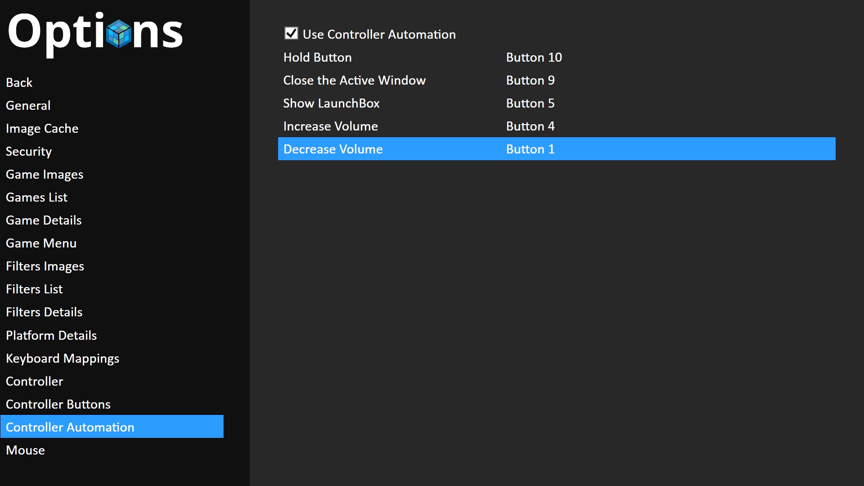
Leave the Big Box options and return to the platform list.
{"action": "key", "text": "Escape"}
{"action": "key", "text": "Down"}
{"action": "key", "text": "Down"}
{"action": "key", "text": "Return"}
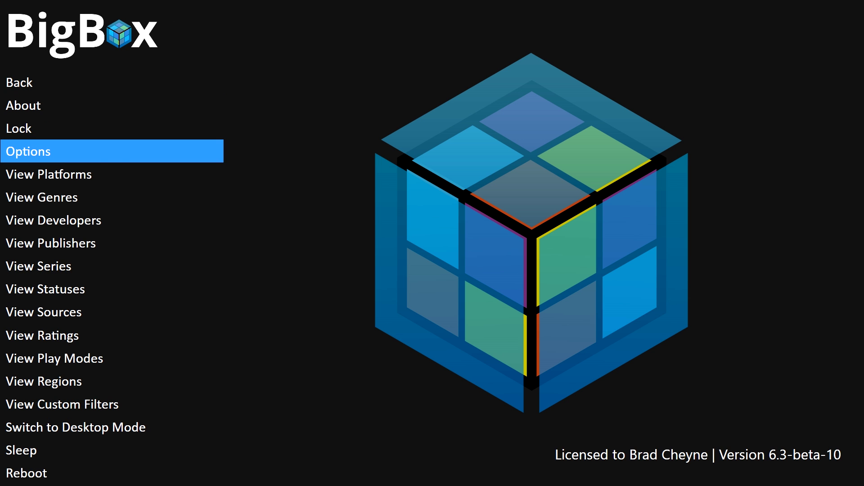
{"action": "key", "text": "Escape"}
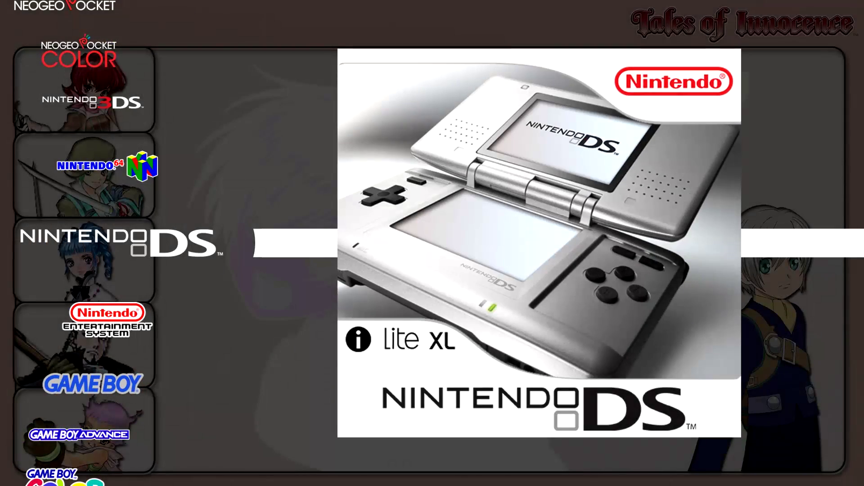
Launch Final Fantasy Tactics A2: Grimoire of the Rift from the Nintendo DS platform and close the running game.
{"action": "key", "text": "Return"}
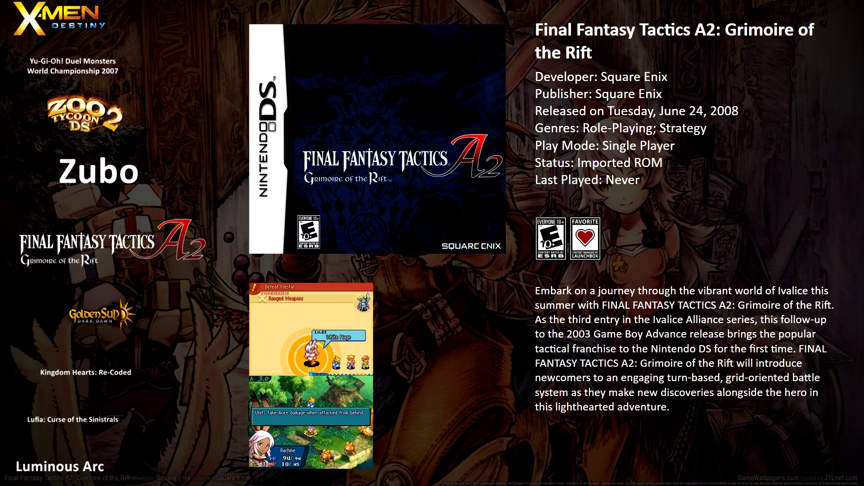
{"action": "key", "text": "Return"}
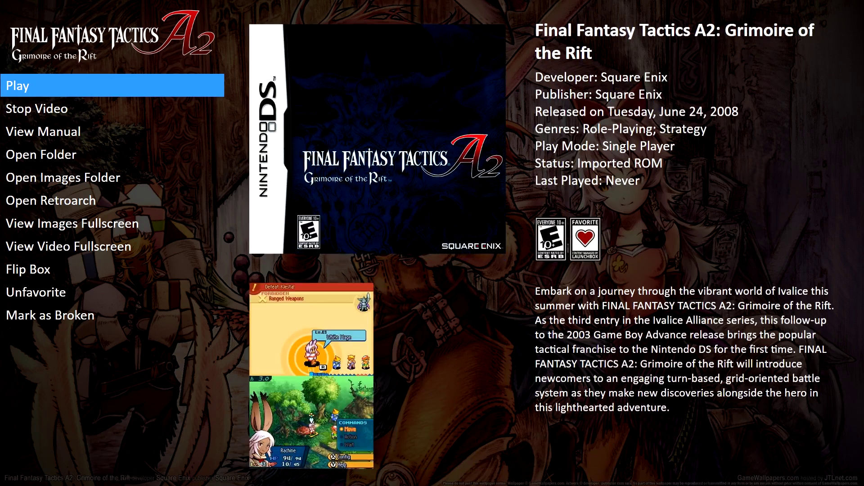
{"action": "key", "text": "Return"}
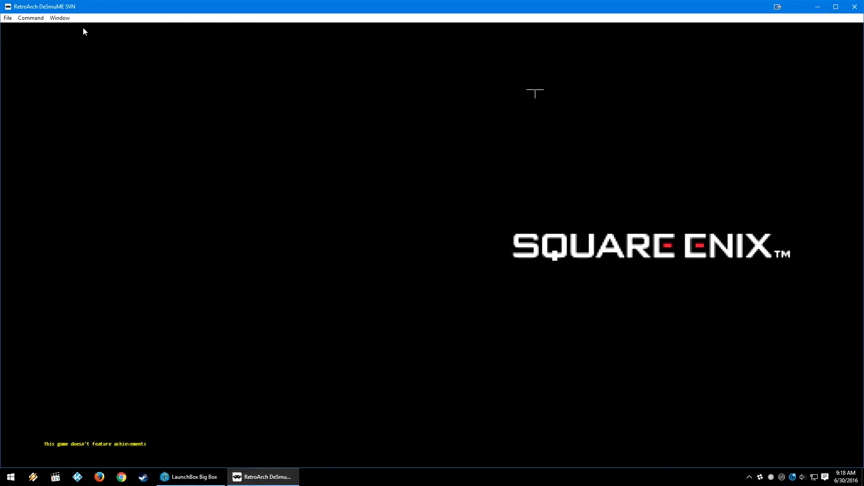
{"action": "key", "text": "Escape"}
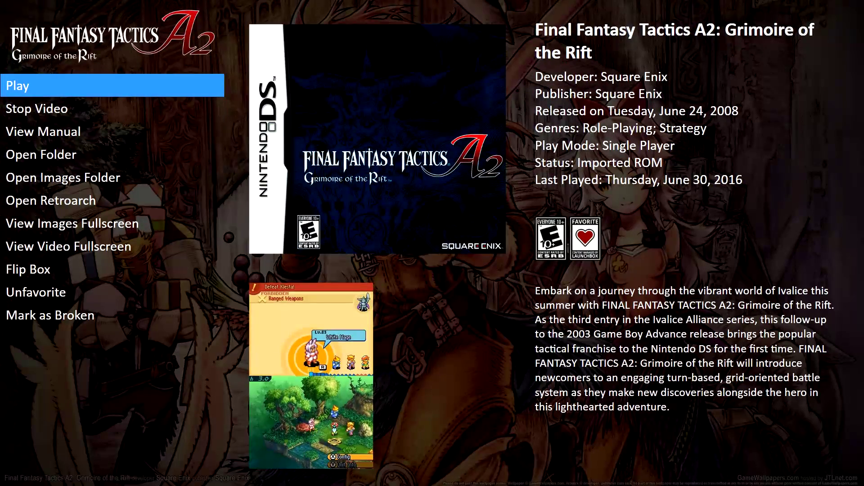
Leave the Final Fantasy Tactics A2 game menu and go back to the Nintendo DS entry in the platform list.
{"action": "key", "text": "Down"}
{"action": "key", "text": "Escape"}
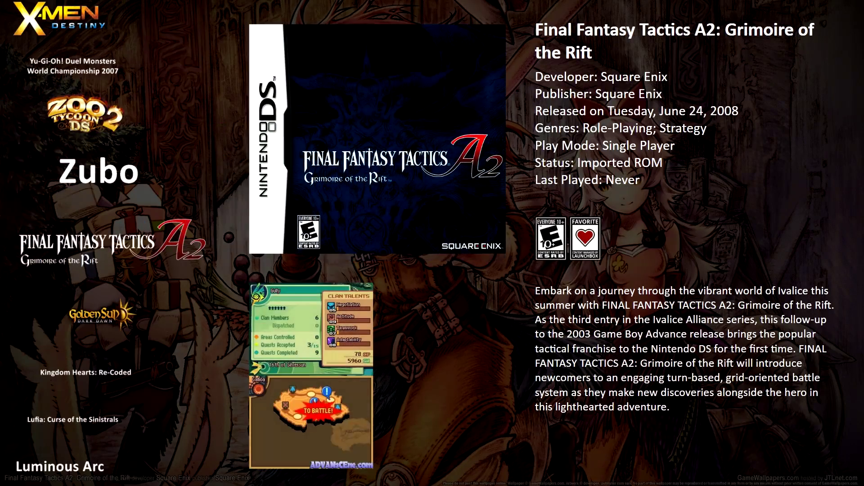
{"action": "key", "text": "Escape"}
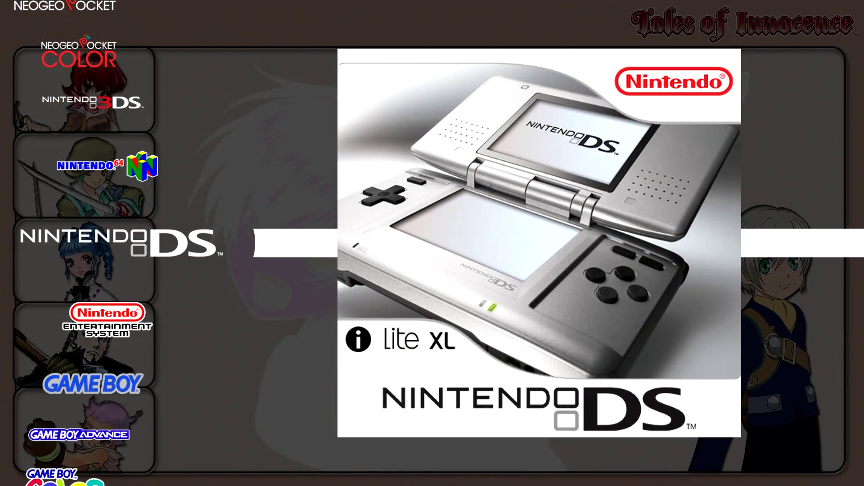